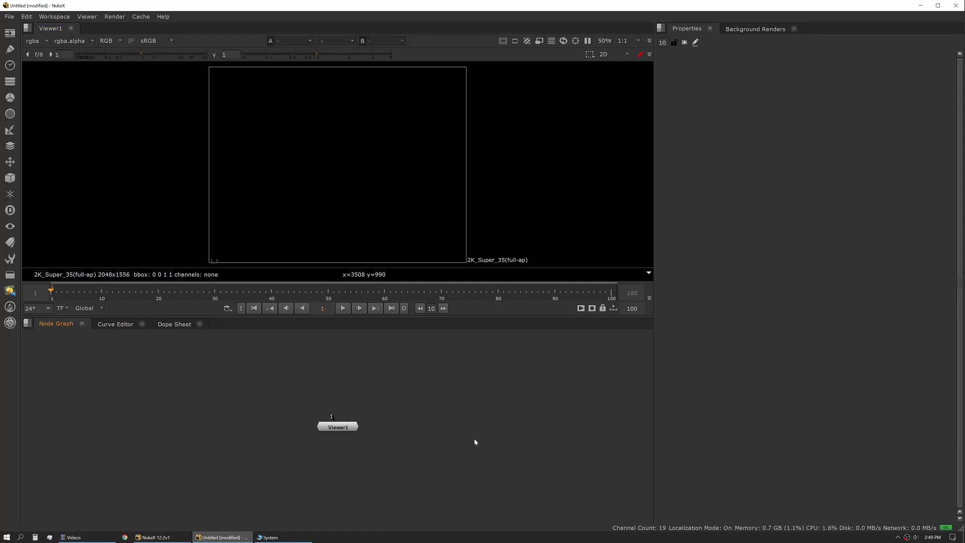
{"action": "key", "text": "s"}
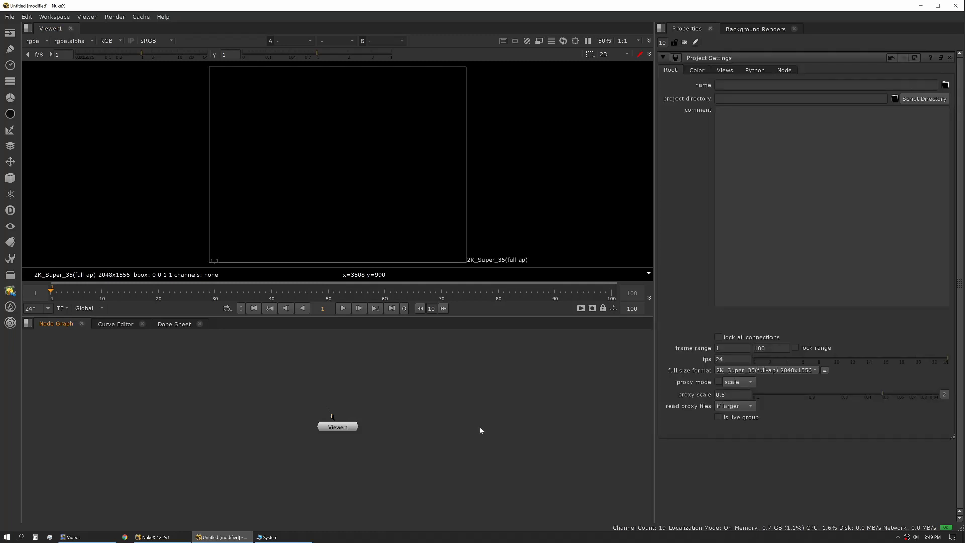
{"action": "left_click", "coordinate": [26, 16]}
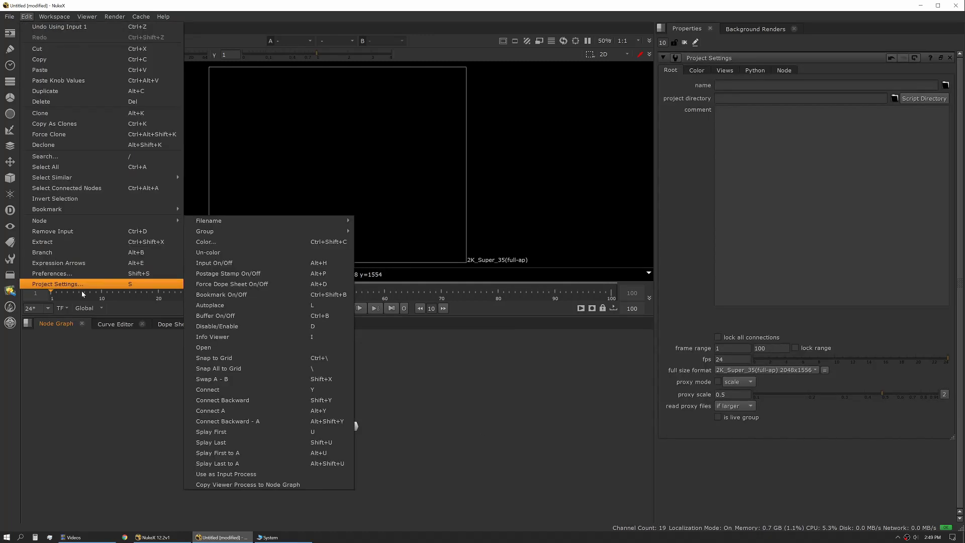
{"action": "left_click", "coordinate": [469, 376]}
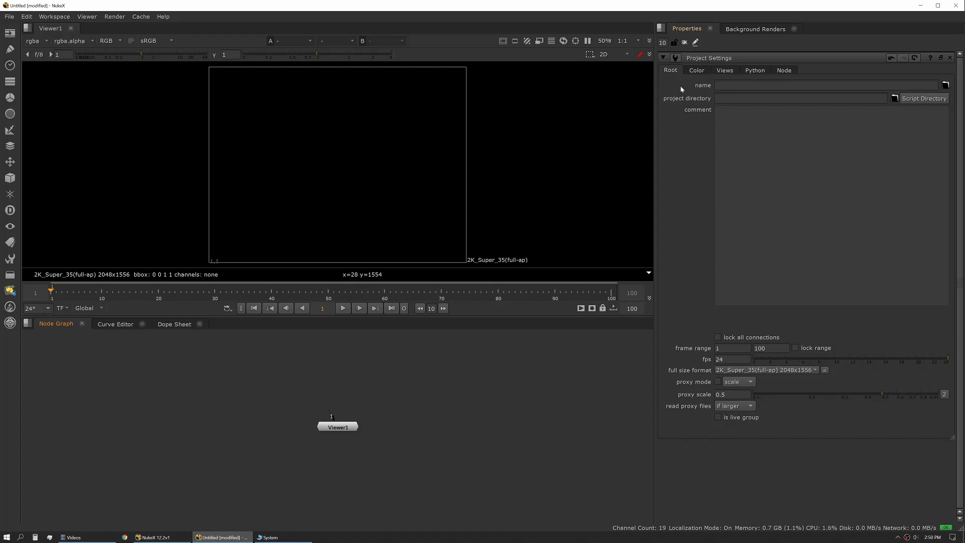
- Page through the Color, Views, Python and Node project settings tabs, then close Project Settings
{"action": "left_click", "coordinate": [697, 70]}
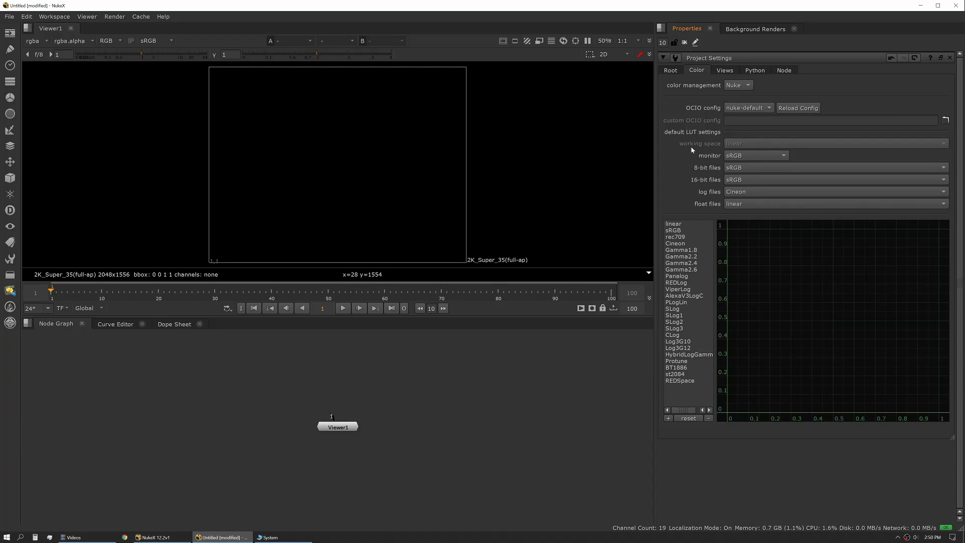
{"action": "left_click", "coordinate": [725, 71]}
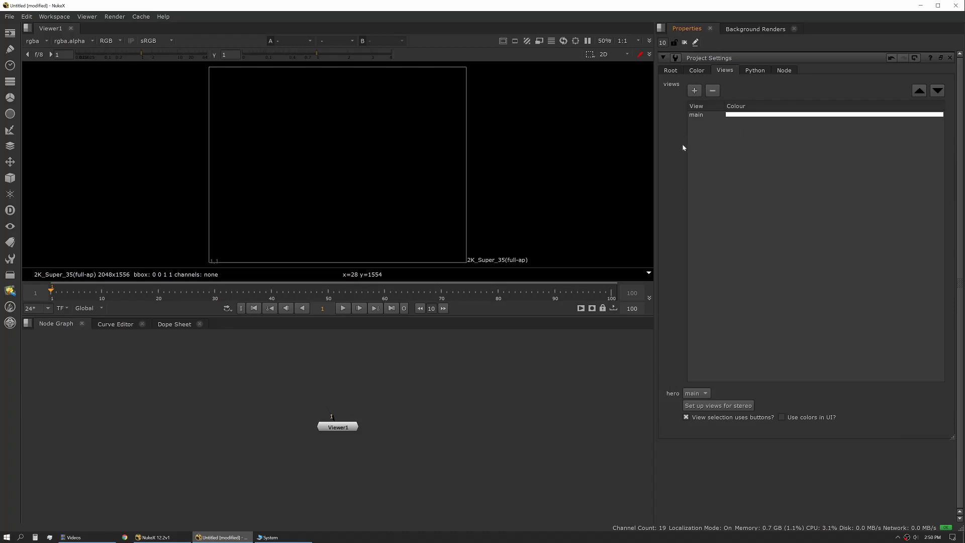
{"action": "left_click", "coordinate": [753, 71]}
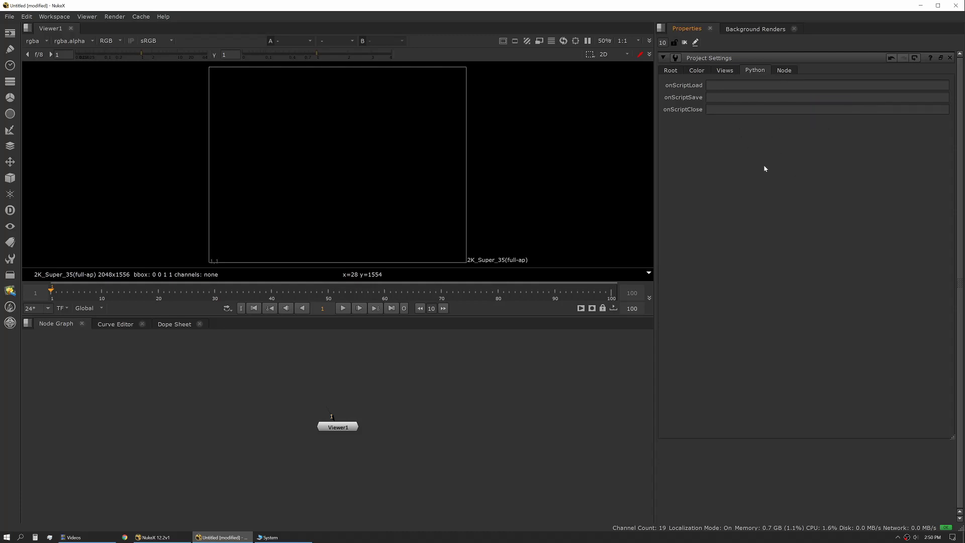
{"action": "left_click", "coordinate": [792, 70]}
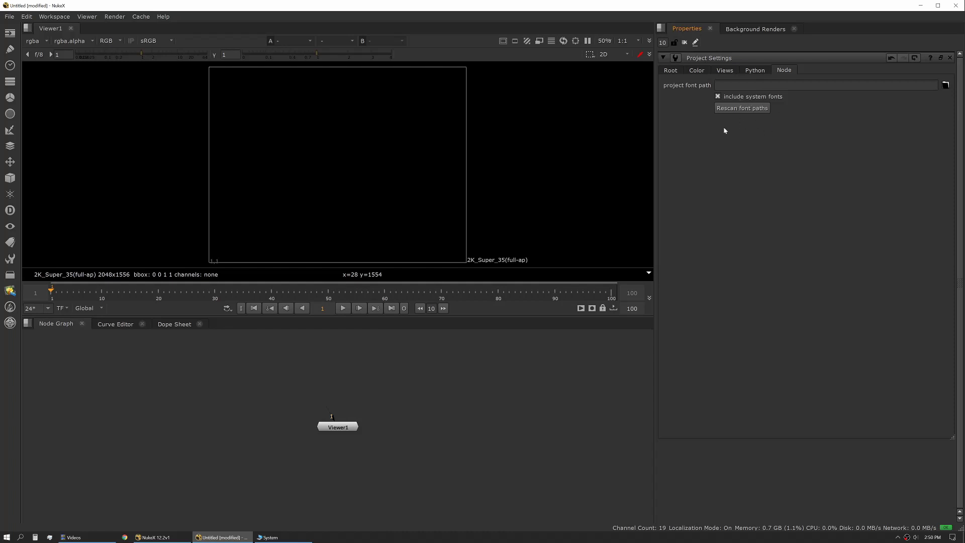
{"action": "left_click", "coordinate": [676, 60]}
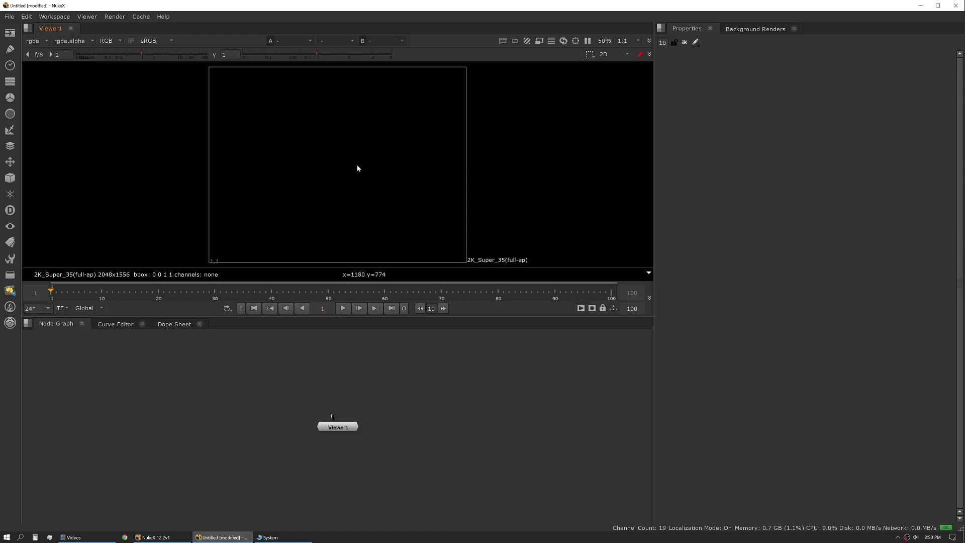
- Open Viewer1's settings and set the GL buffer depth to half-float
{"action": "key", "text": "s"}
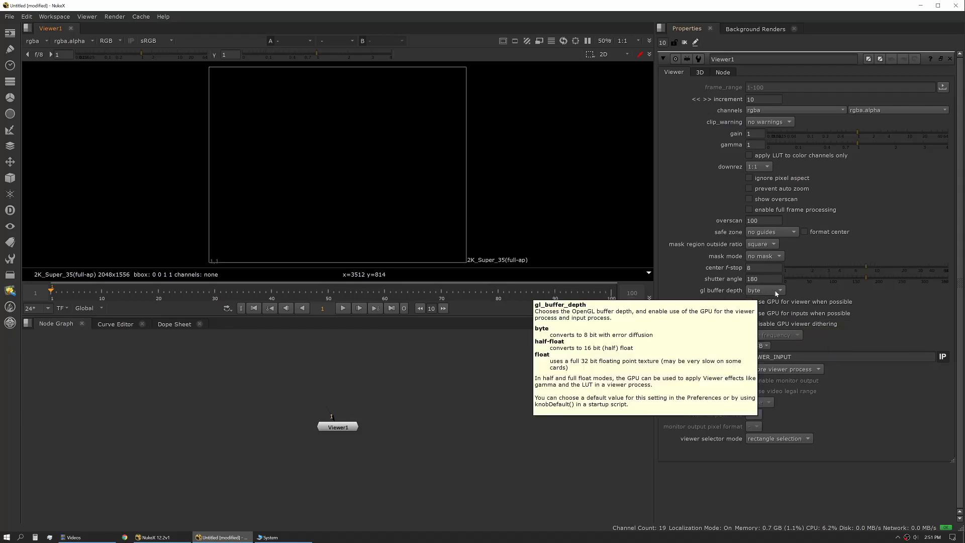
{"action": "left_click", "coordinate": [761, 291]}
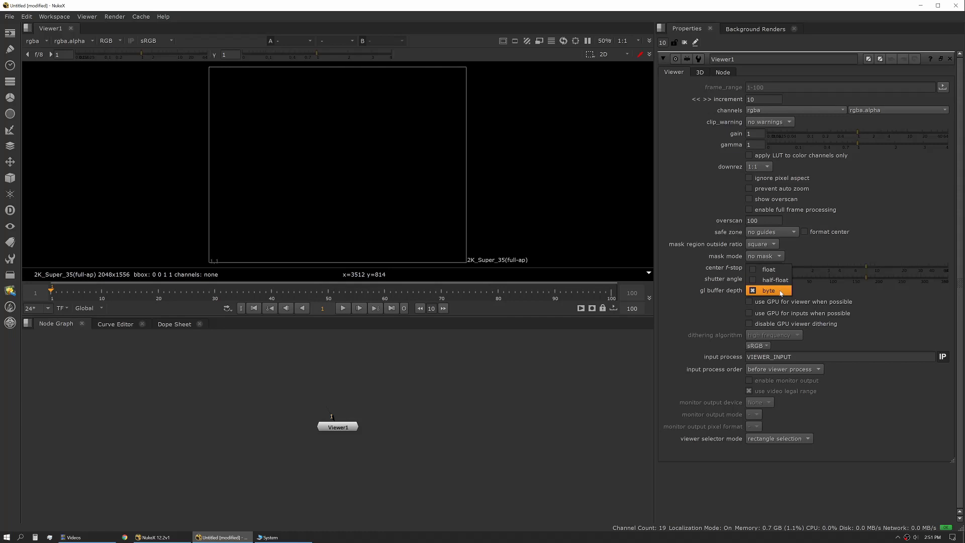
{"action": "left_click", "coordinate": [806, 290]}
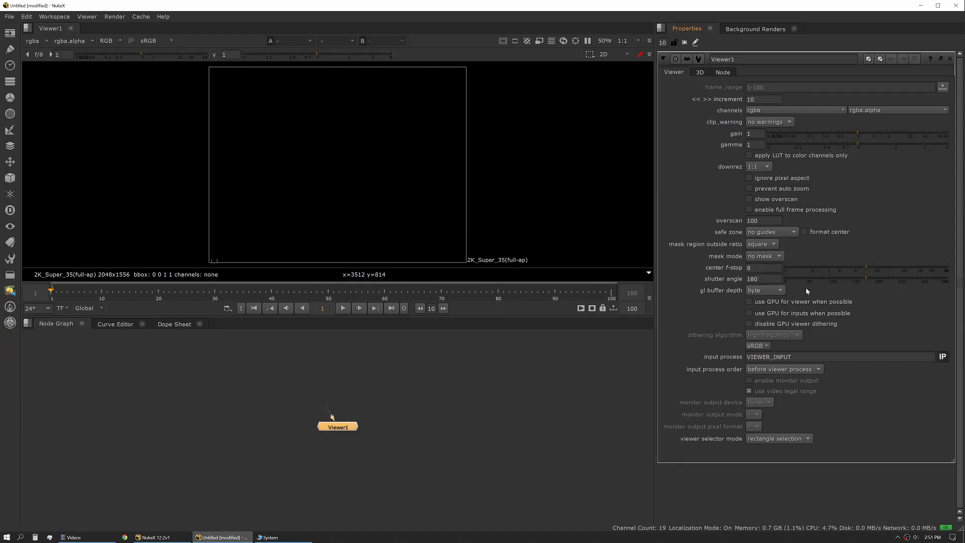
{"action": "left_click", "coordinate": [779, 290]}
{"action": "left_click", "coordinate": [778, 279]}
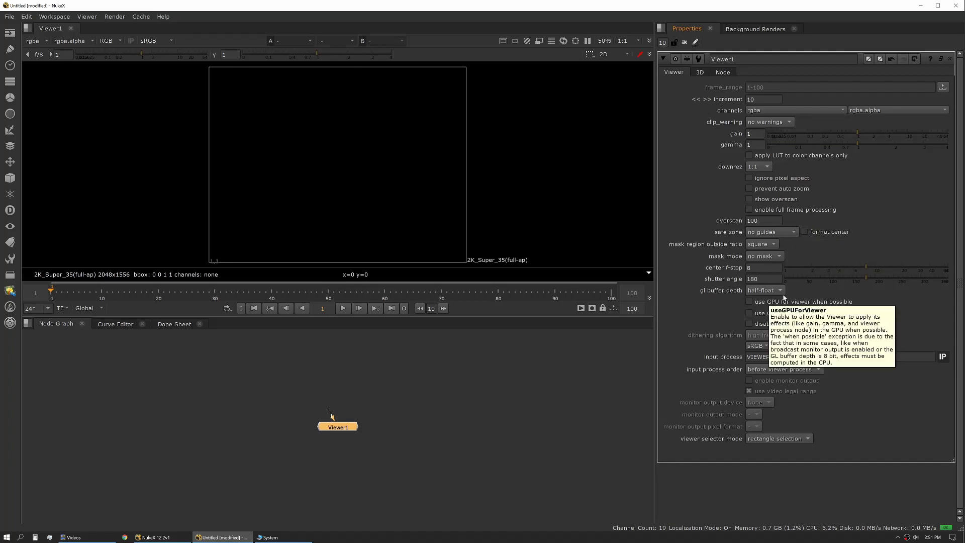
{"action": "left_click", "coordinate": [776, 291]}
{"action": "left_click", "coordinate": [775, 291]}
- Let the viewer and its inputs use the GPU, disable GPU viewer dithering, and close the settings
{"action": "left_click", "coordinate": [774, 301]}
{"action": "left_click", "coordinate": [767, 324]}
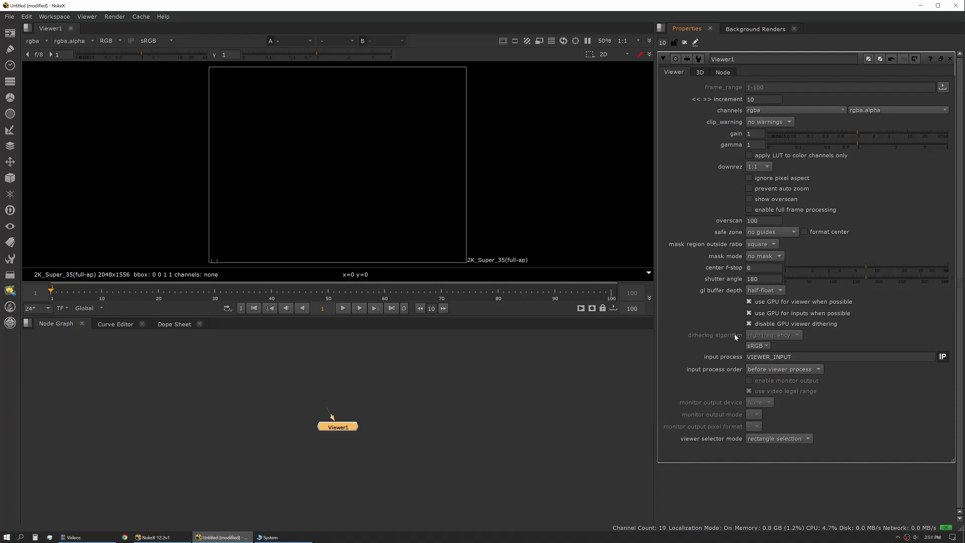
{"action": "left_click", "coordinate": [767, 324]}
{"action": "left_click", "coordinate": [242, 404]}
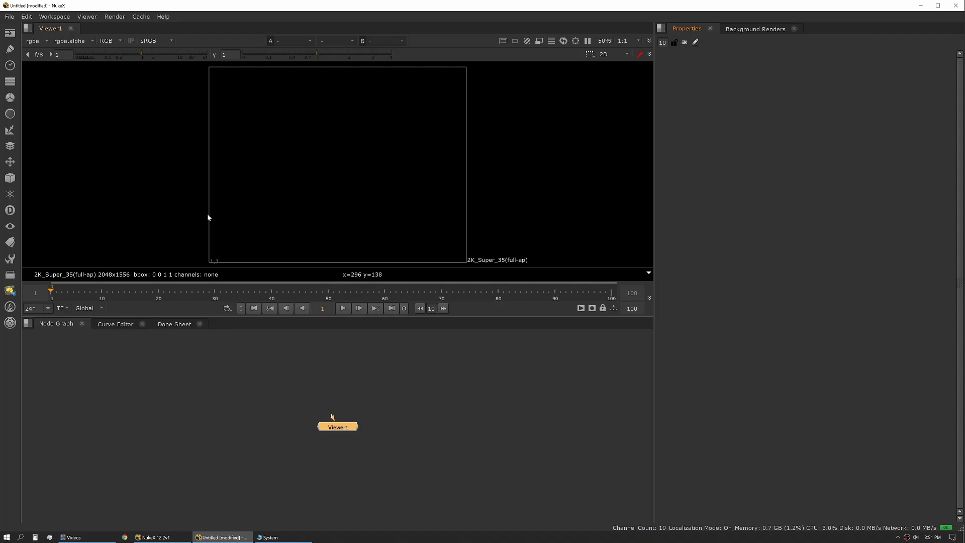
- Check the Edit menu, then bring up the Preferences window with Shift+S
{"action": "left_click", "coordinate": [27, 19]}
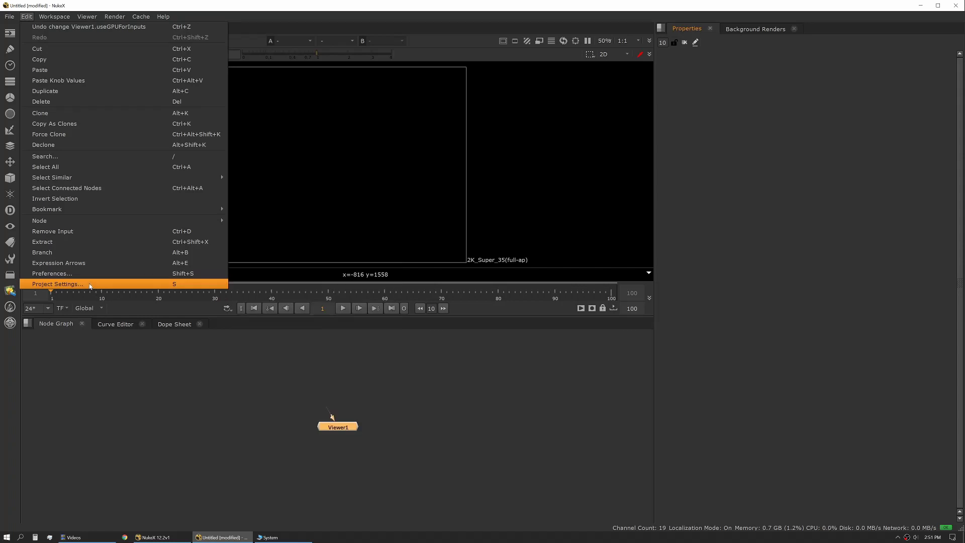
{"action": "left_click", "coordinate": [154, 385]}
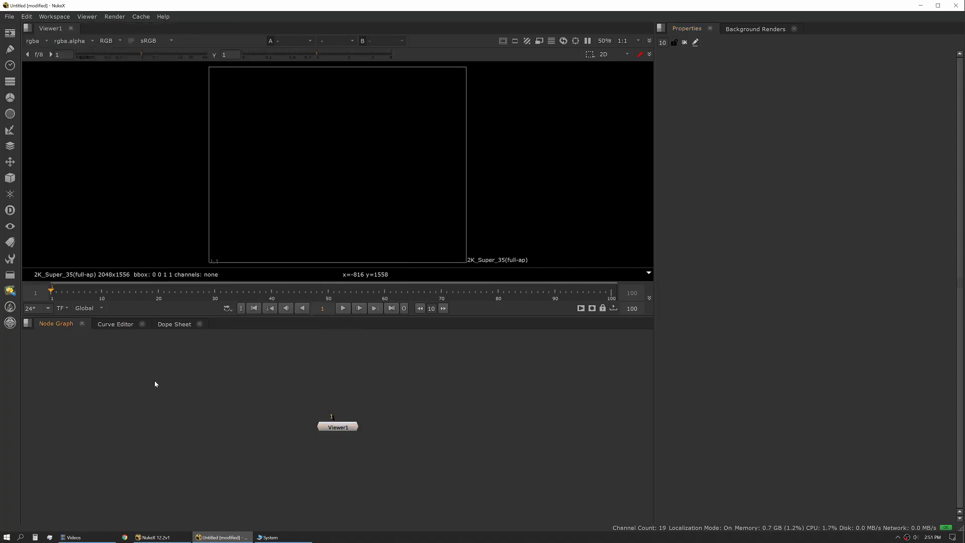
{"action": "key", "text": "shift+s"}
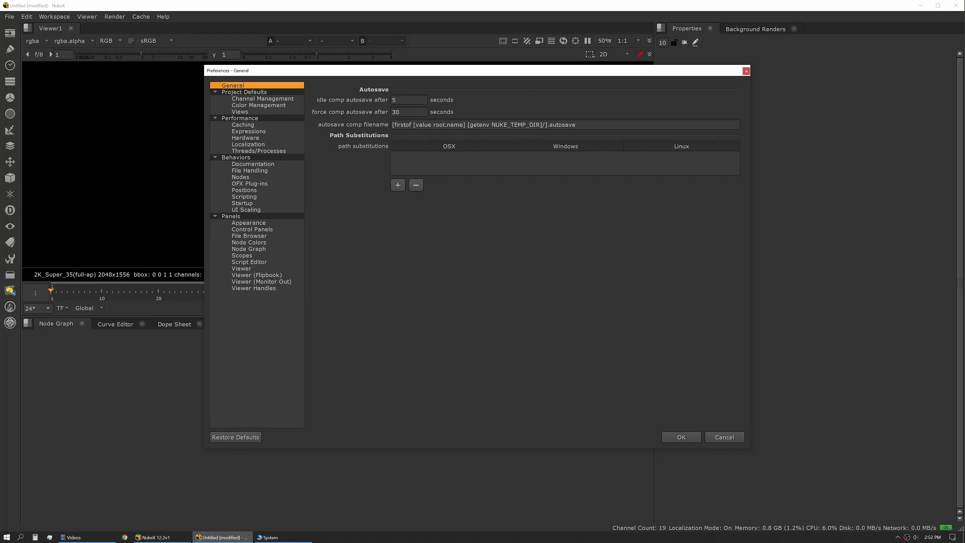
{"action": "mouse_move", "coordinate": [409, 113]}
- Browse the Channel Management, Color Management (keeping the nuke-default OCIO config) and Views preference pages
{"action": "mouse_move", "coordinate": [513, 173]}
{"action": "left_click", "coordinate": [262, 99]}
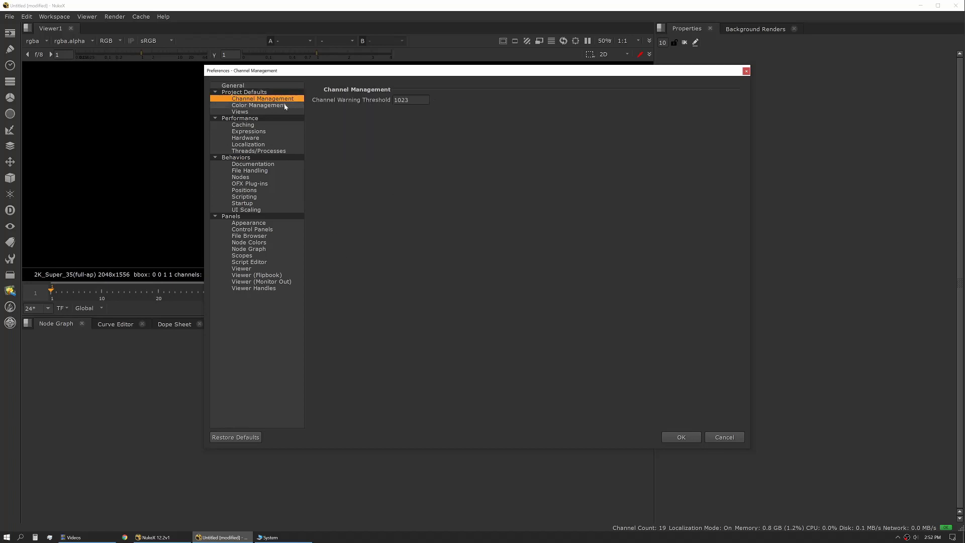
{"action": "left_click", "coordinate": [256, 105]}
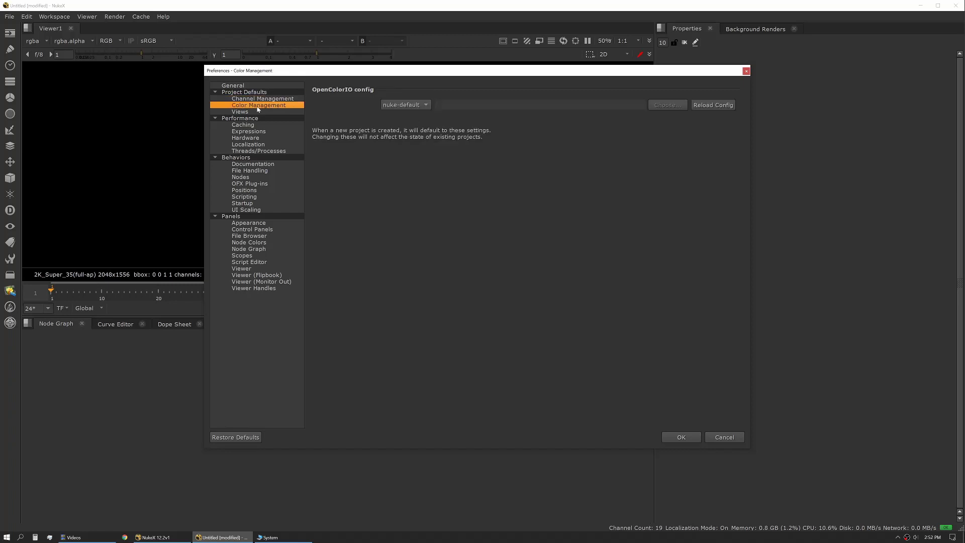
{"action": "left_click", "coordinate": [405, 107]}
{"action": "left_click", "coordinate": [418, 107]}
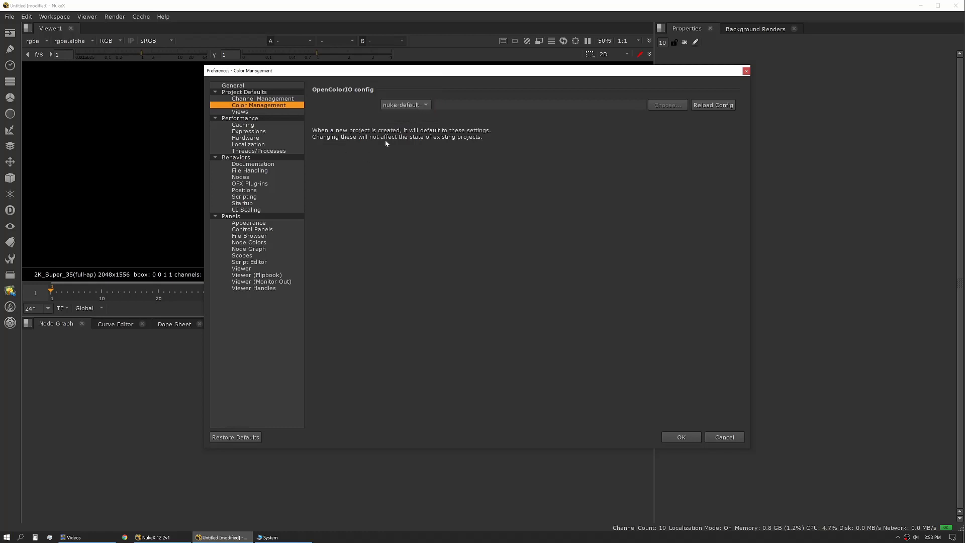
{"action": "left_click", "coordinate": [256, 113]}
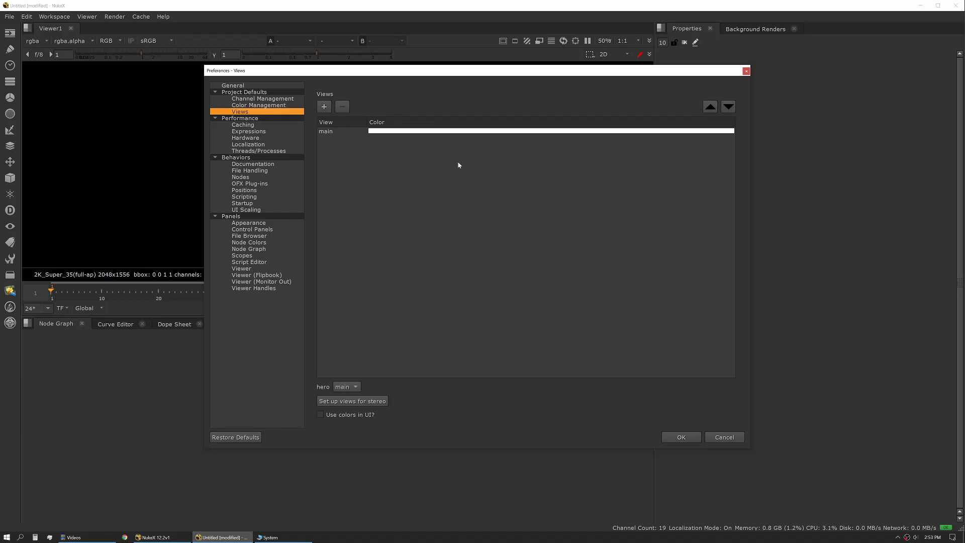
{"action": "double_click", "coordinate": [251, 119]}
{"action": "double_click", "coordinate": [251, 119]}
- Show the Caching preferences page with its disk, memory and undo cache settings
{"action": "left_click", "coordinate": [252, 126]}
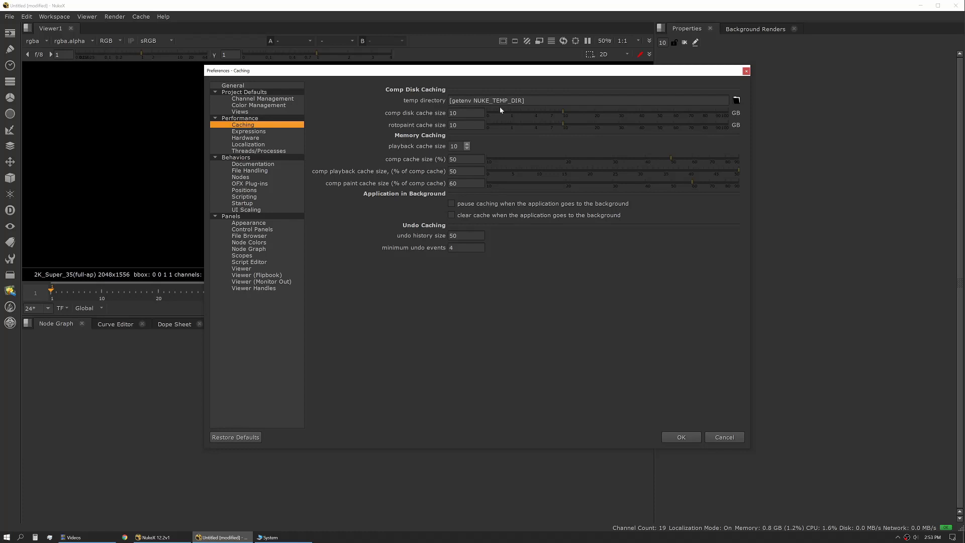
{"action": "mouse_move", "coordinate": [526, 105]}
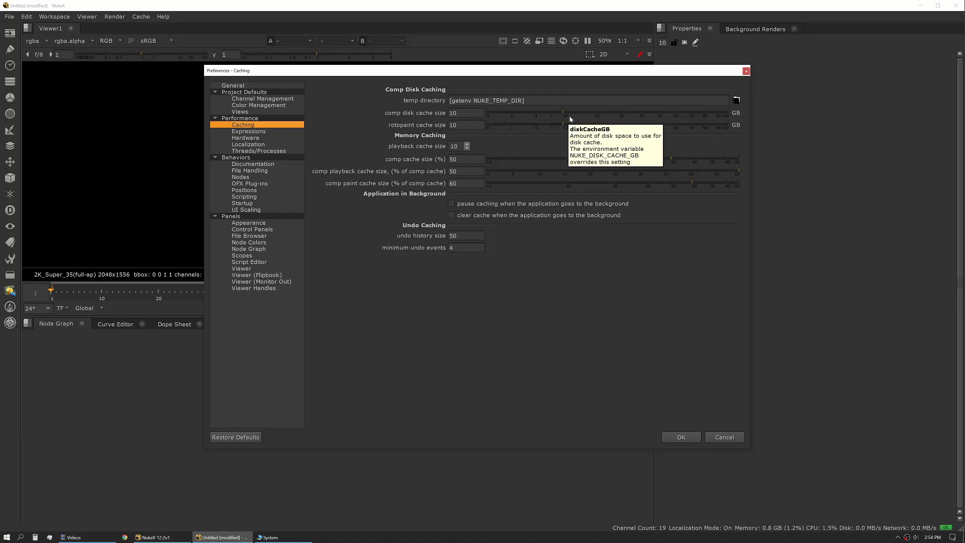
- Drag the comp disk cache size slider up to 100 GB
{"action": "left_click_drag", "start_coordinate": [565, 116], "coordinate": [729, 114]}
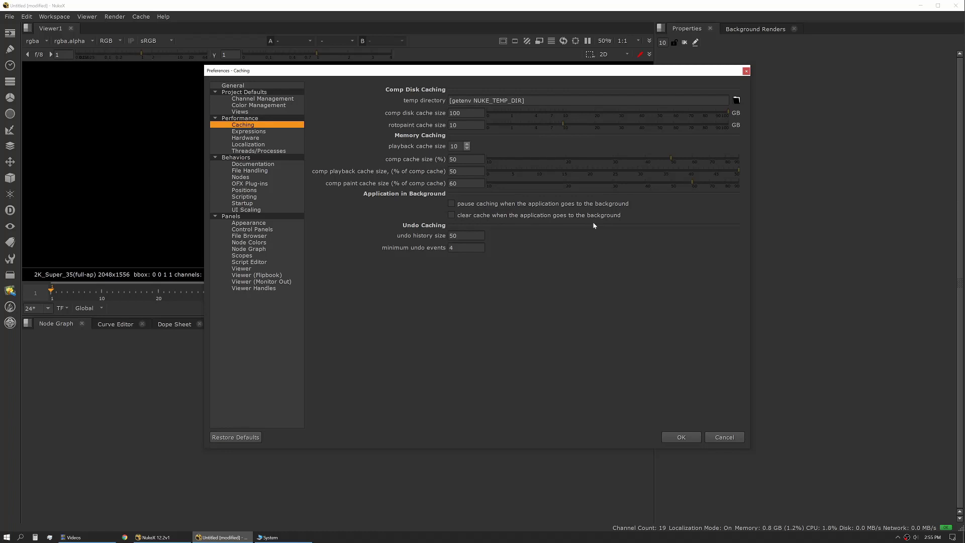
- Enter 250 for undo history size and 25 for minimum undo events
{"action": "double_click", "coordinate": [467, 235]}
{"action": "type", "text": "250"}
{"action": "key", "text": "Tab"}
{"action": "type", "text": "25"}
{"action": "left_click", "coordinate": [602, 292]}
{"action": "mouse_move", "coordinate": [466, 250]}
- Go to the Hardware page and keep Radeon RX Vega as default blink device after checking Use CPU
{"action": "key", "text": "Down"}
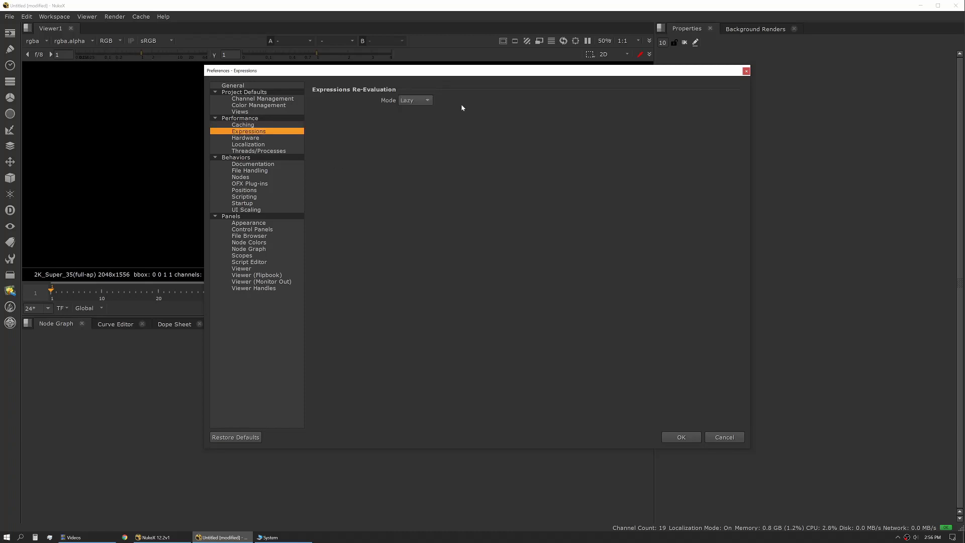
{"action": "left_click", "coordinate": [259, 144]}
{"action": "left_click", "coordinate": [262, 139]}
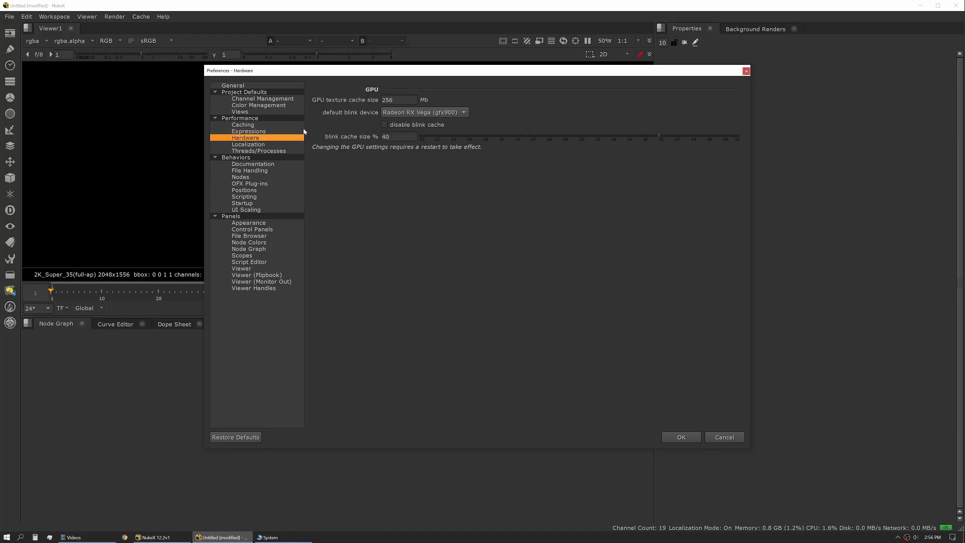
{"action": "left_click", "coordinate": [443, 115]}
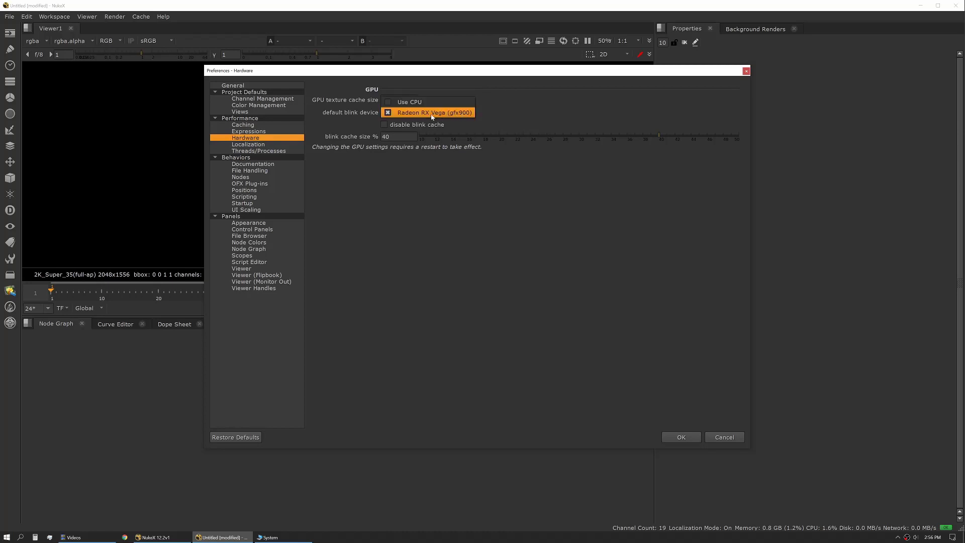
{"action": "left_click", "coordinate": [505, 117]}
{"action": "left_click", "coordinate": [455, 112]}
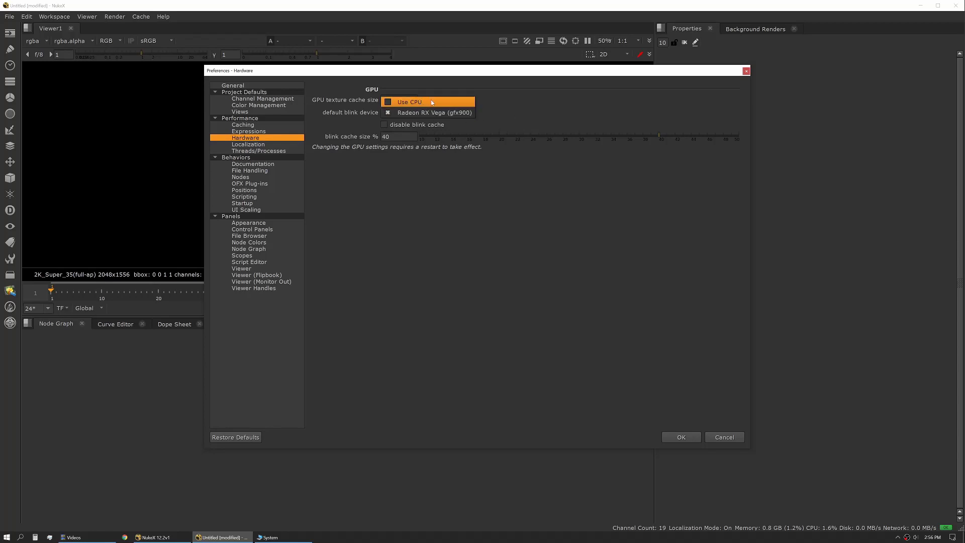
{"action": "left_click", "coordinate": [526, 114]}
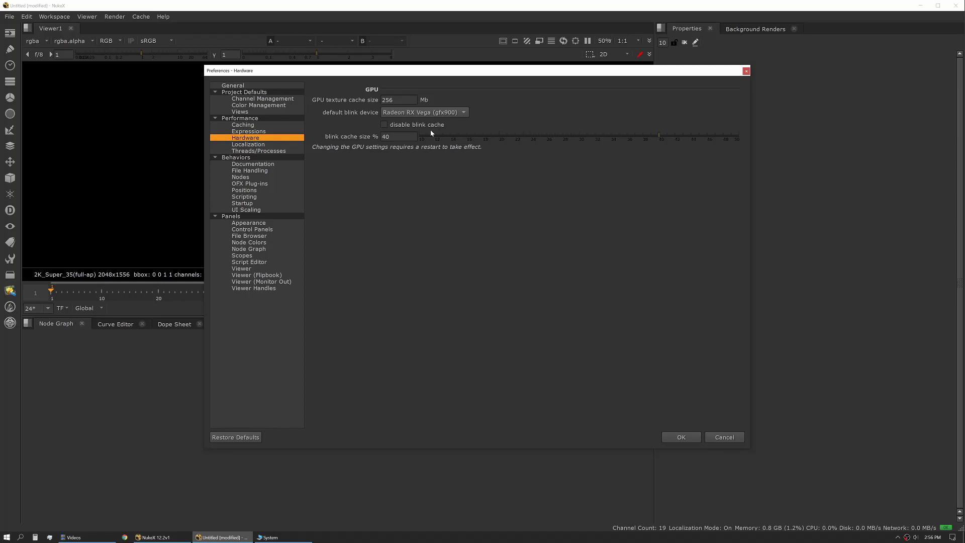
- Switch to the Localization page under Performance in Preferences
{"action": "left_click", "coordinate": [248, 145]}
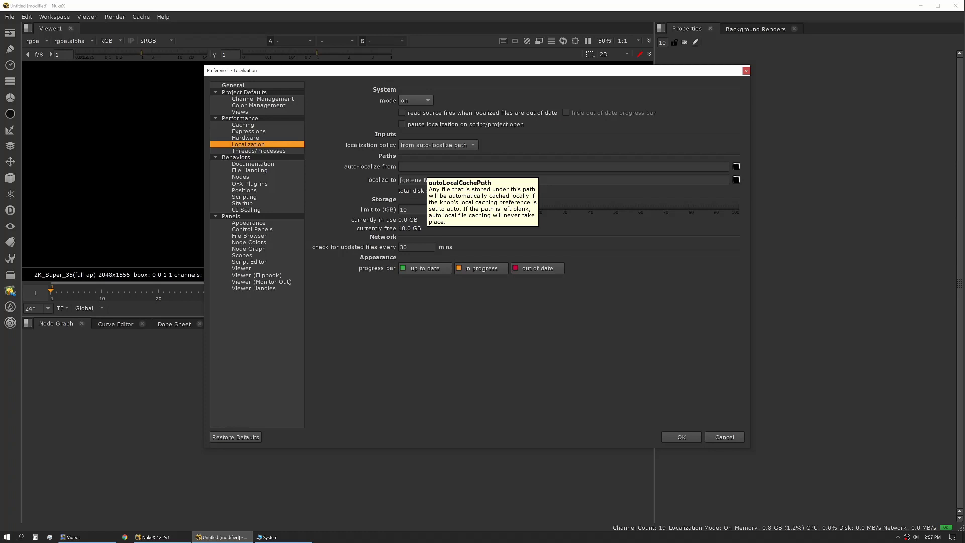
- Keep mode on and auto-localize-path policy, raise the limit to 100 GB, leave update check at 30 minutes
{"action": "left_click", "coordinate": [415, 100]}
{"action": "left_click", "coordinate": [461, 146]}
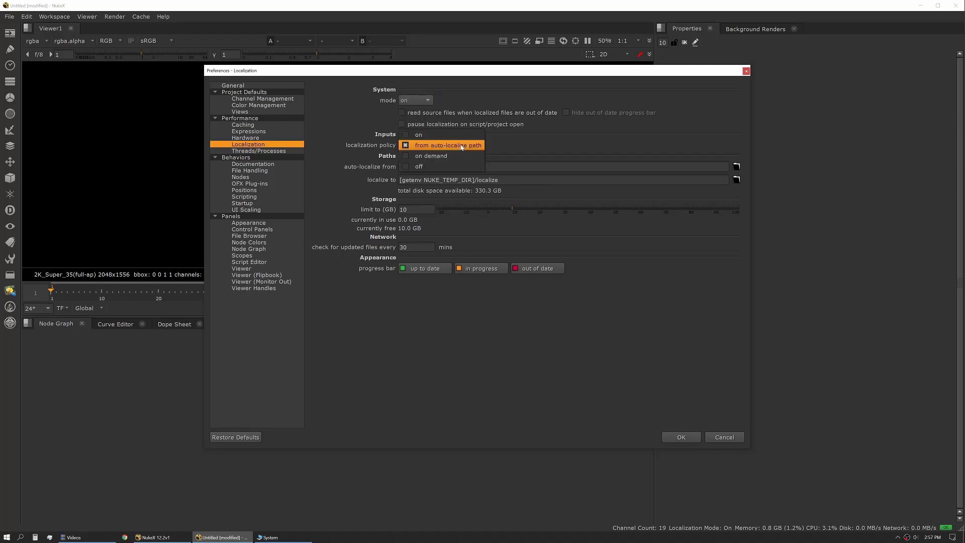
{"action": "left_click", "coordinate": [431, 145]}
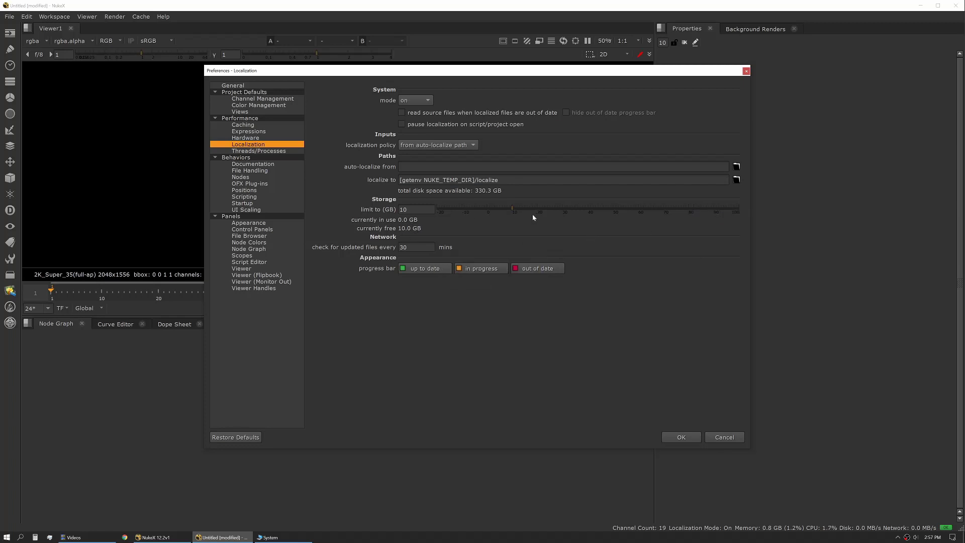
{"action": "left_click_drag", "start_coordinate": [531, 218], "coordinate": [739, 208]}
{"action": "double_click", "coordinate": [407, 247]}
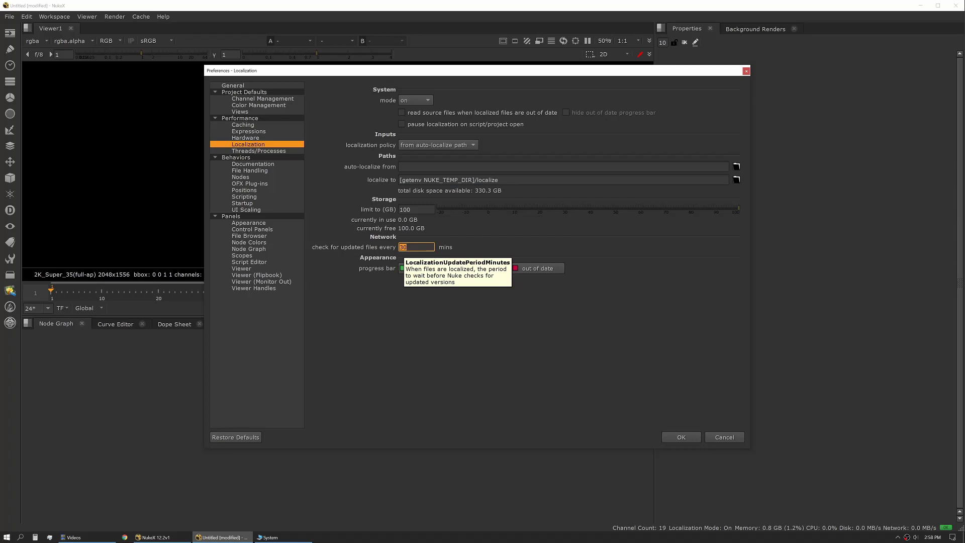
{"action": "left_click", "coordinate": [466, 250]}
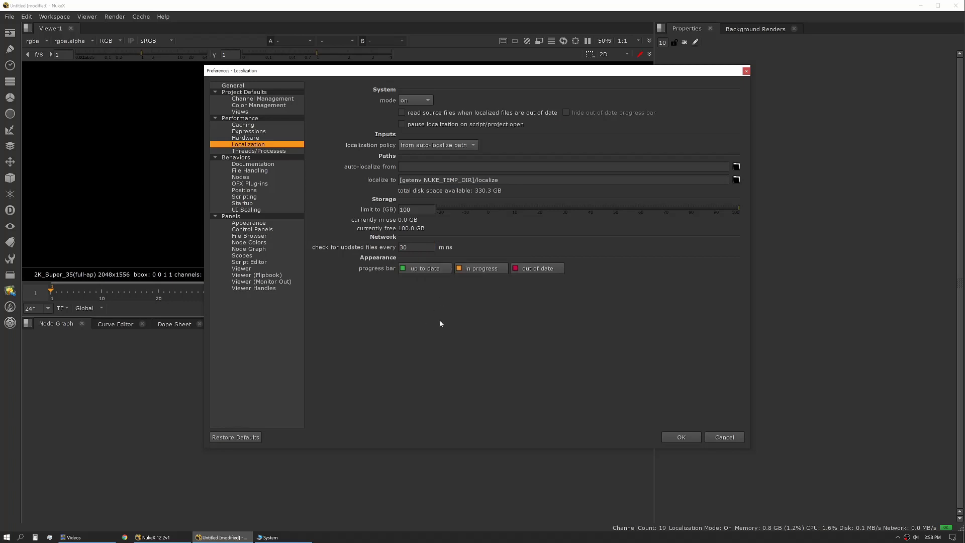
- Inspect the Threads/Processes preferences, keeping frame server processes to run at 8
{"action": "left_click", "coordinate": [259, 151]}
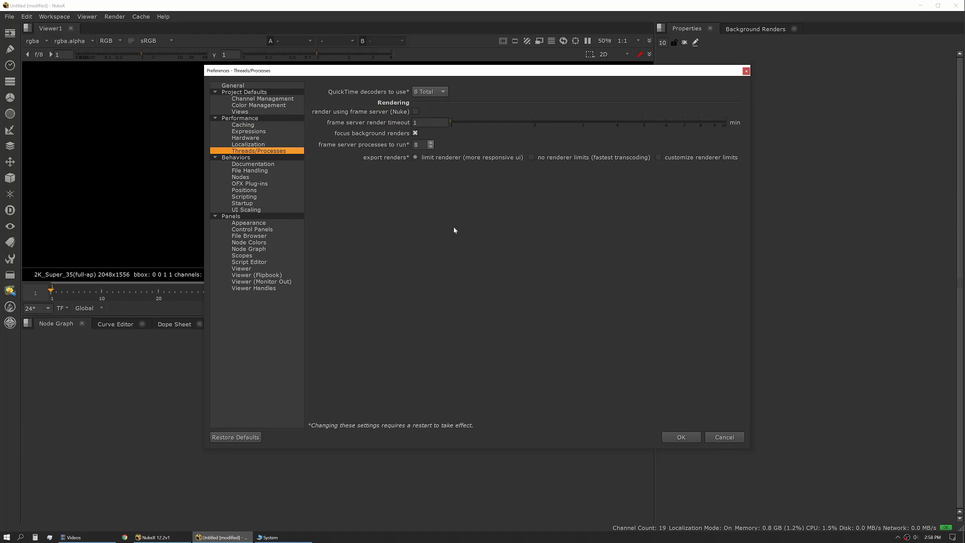
{"action": "left_click", "coordinate": [420, 146]}
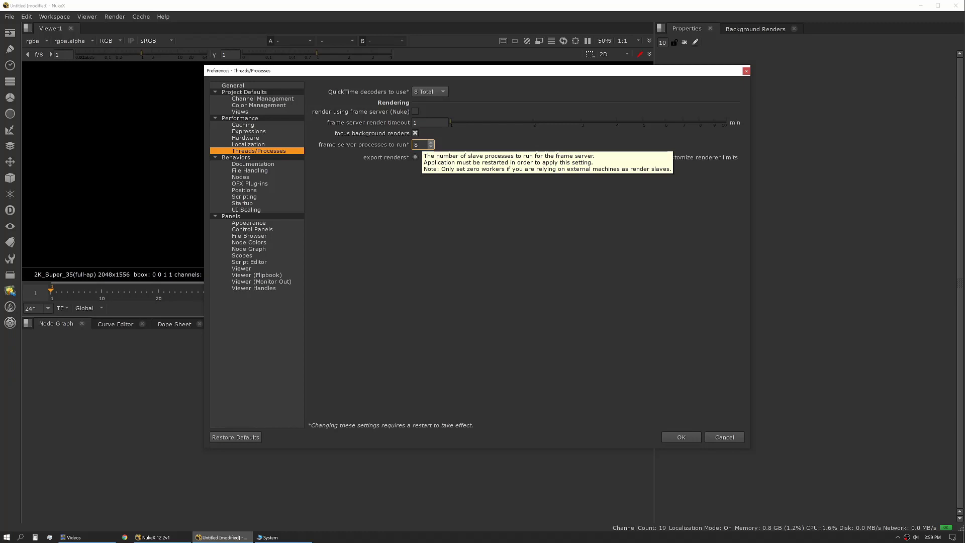
{"action": "left_click", "coordinate": [418, 144]}
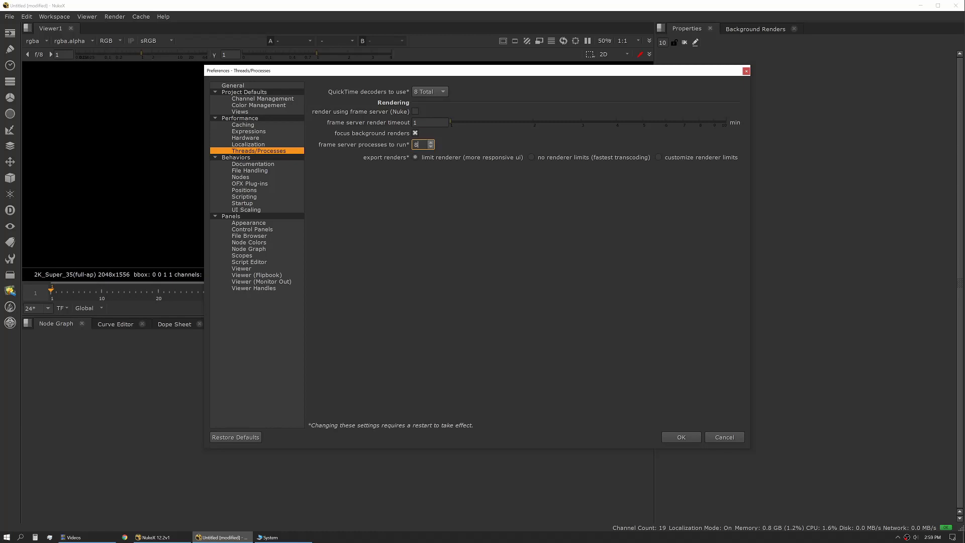
{"action": "left_click", "coordinate": [452, 190]}
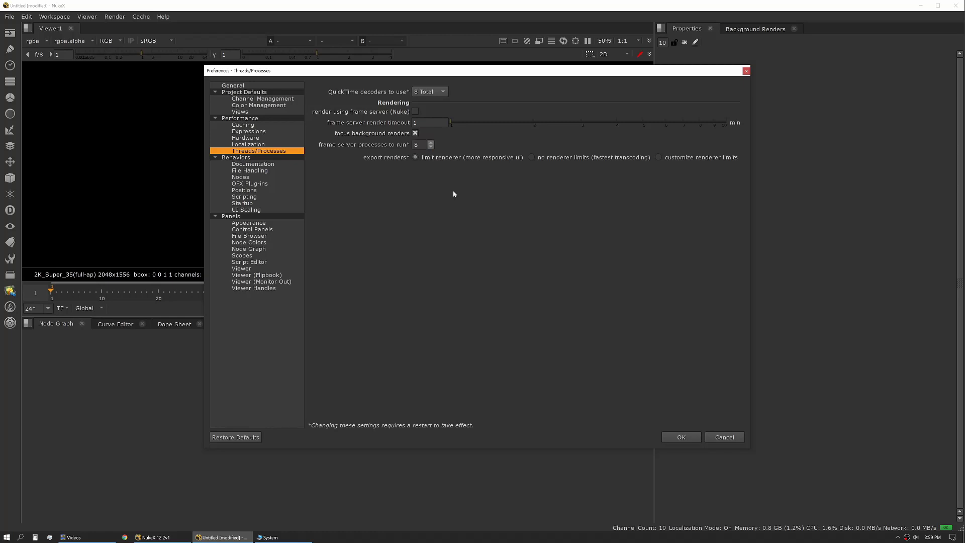
{"action": "left_click", "coordinate": [271, 537]}
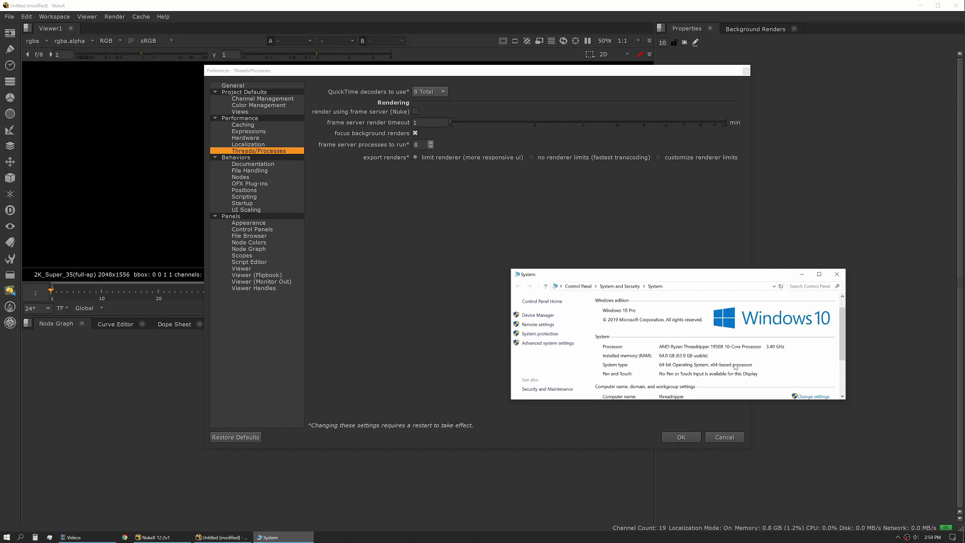
{"action": "left_click", "coordinate": [428, 252]}
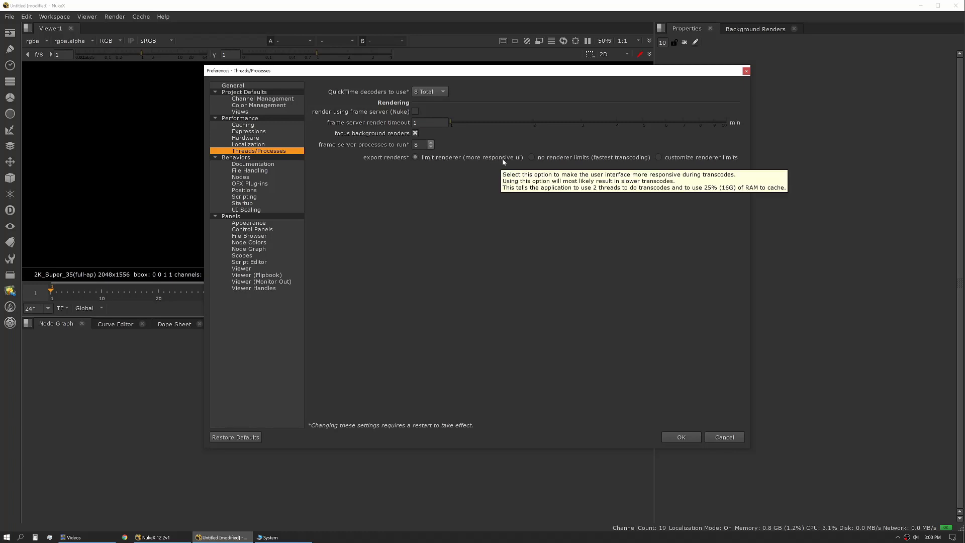
- Switch export renders from no renderer limits to customize renderer limits, exposing threads and cache memory
{"action": "left_click", "coordinate": [549, 159]}
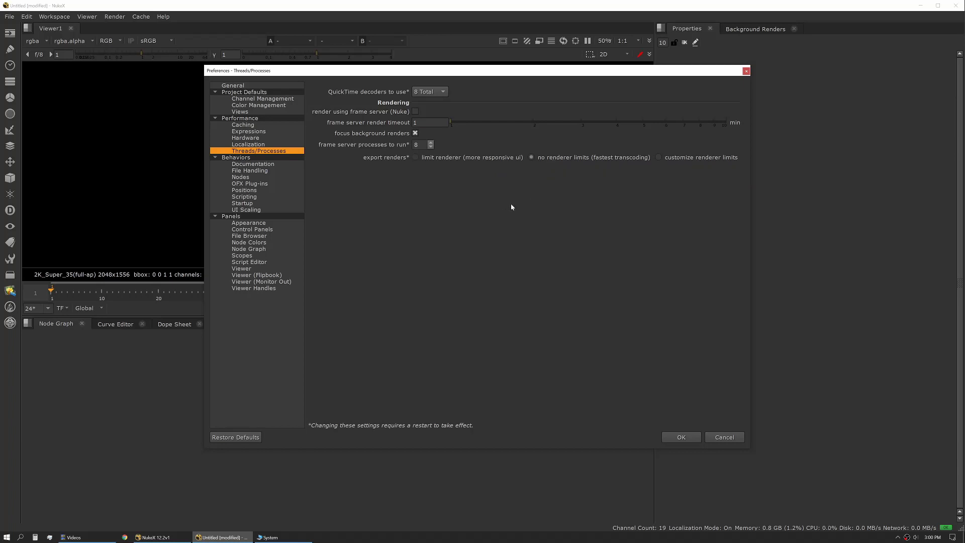
{"action": "left_click", "coordinate": [697, 158]}
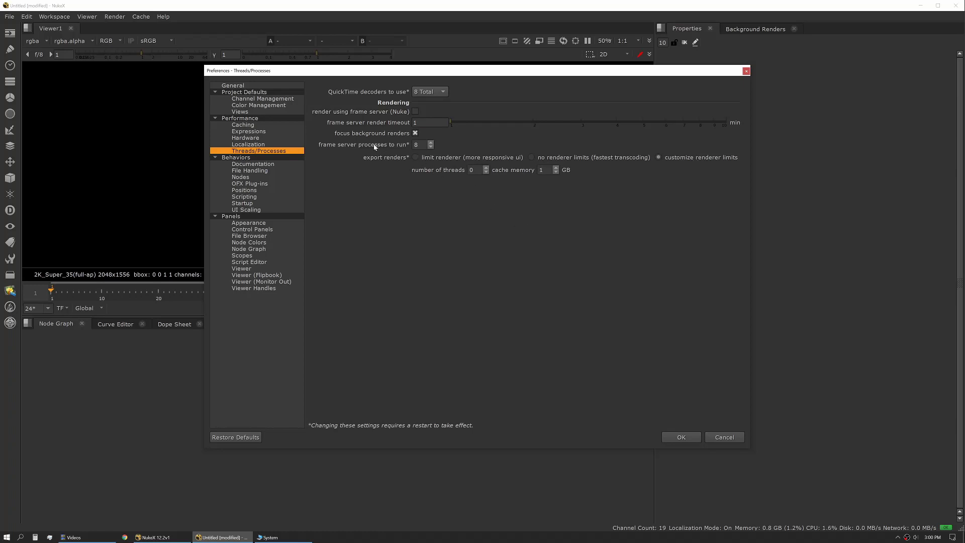